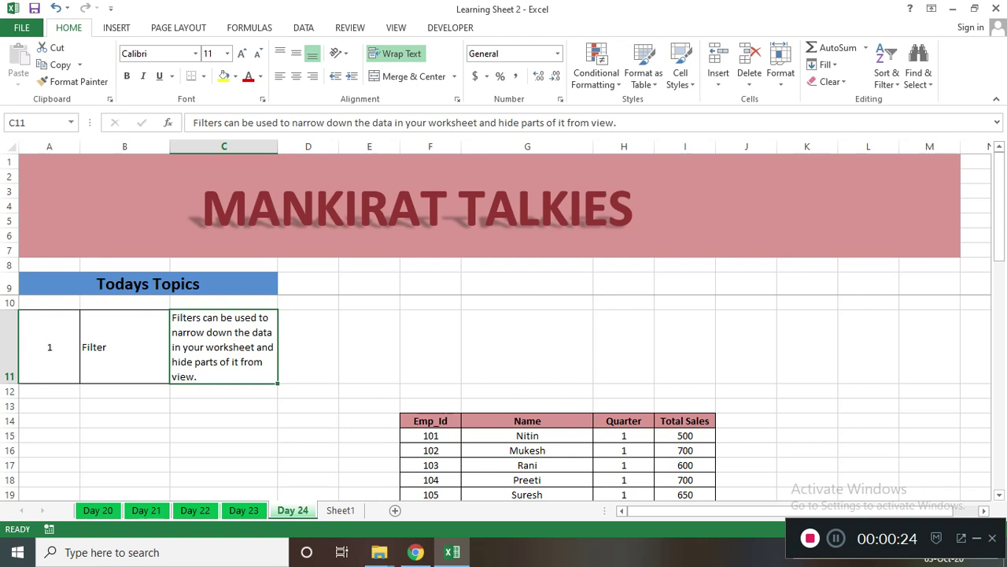
Step: Select the employee sales table F14:I46 and turn on filters for its header row
key(Down)
key(Down)
key(Down)
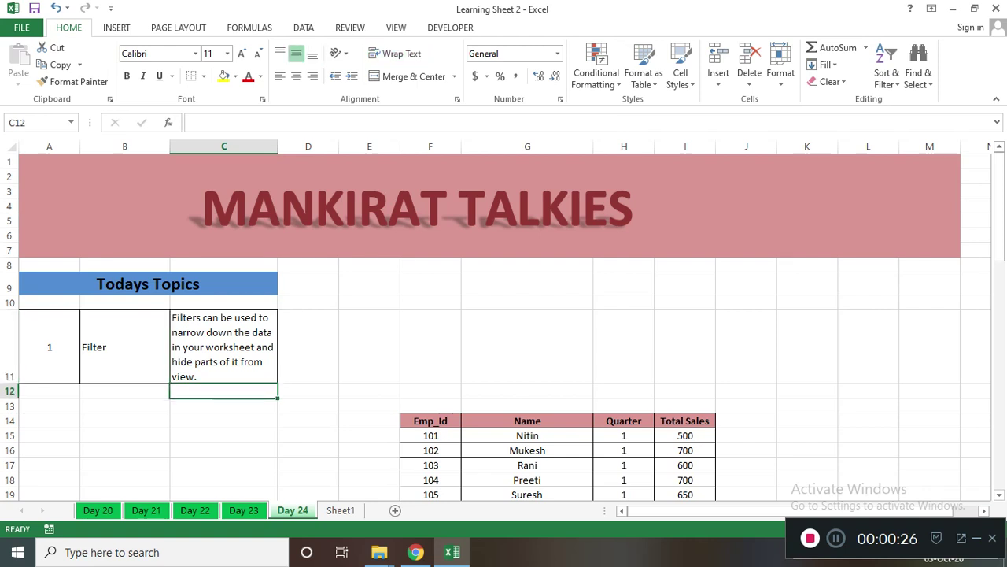
key(Right)
key(Right)
key(Down)
key(Right)
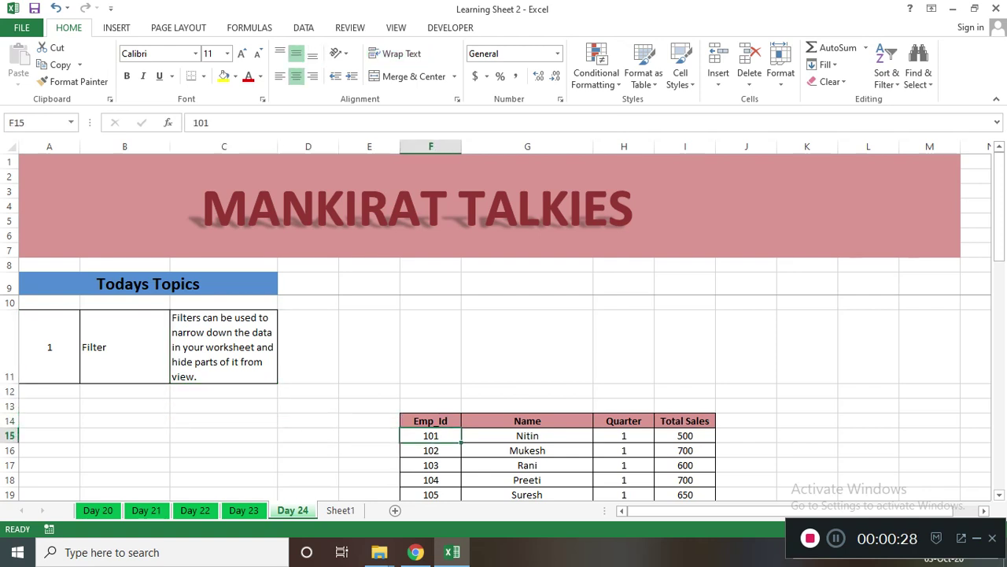
key(Up)
key(ctrl+shift+Down)
key(ctrl+shift+Right)
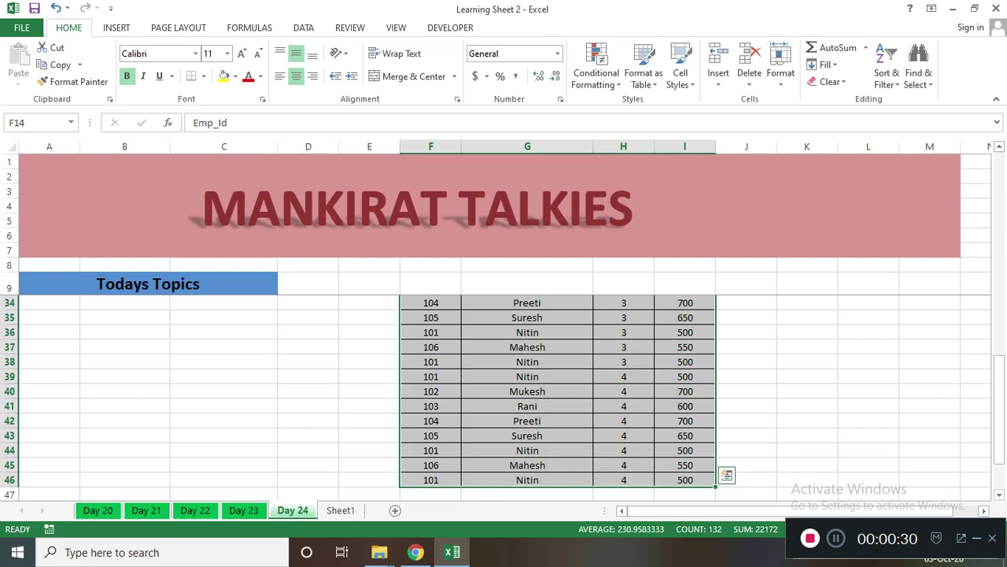
click(886, 69)
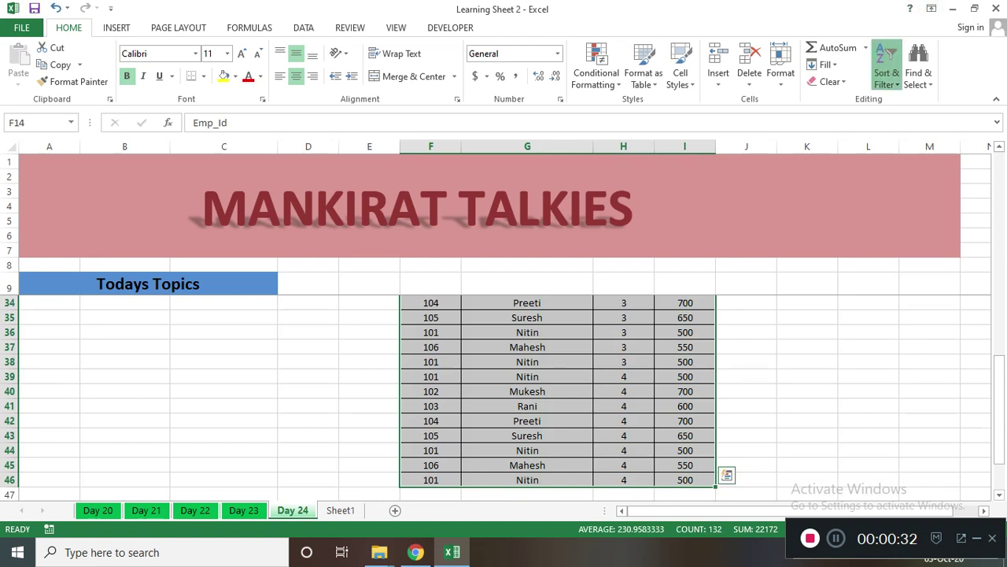
click(904, 155)
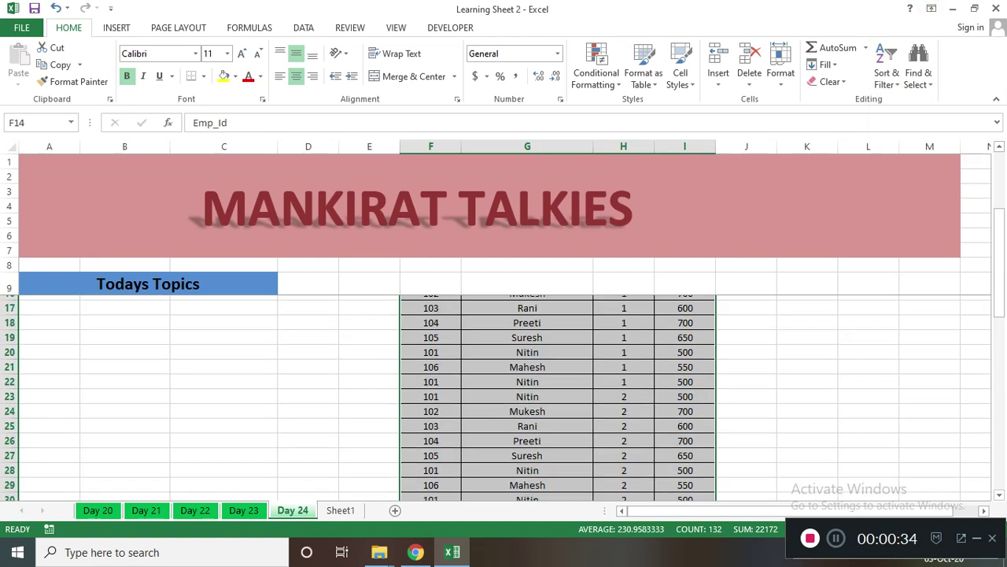
click(527, 347)
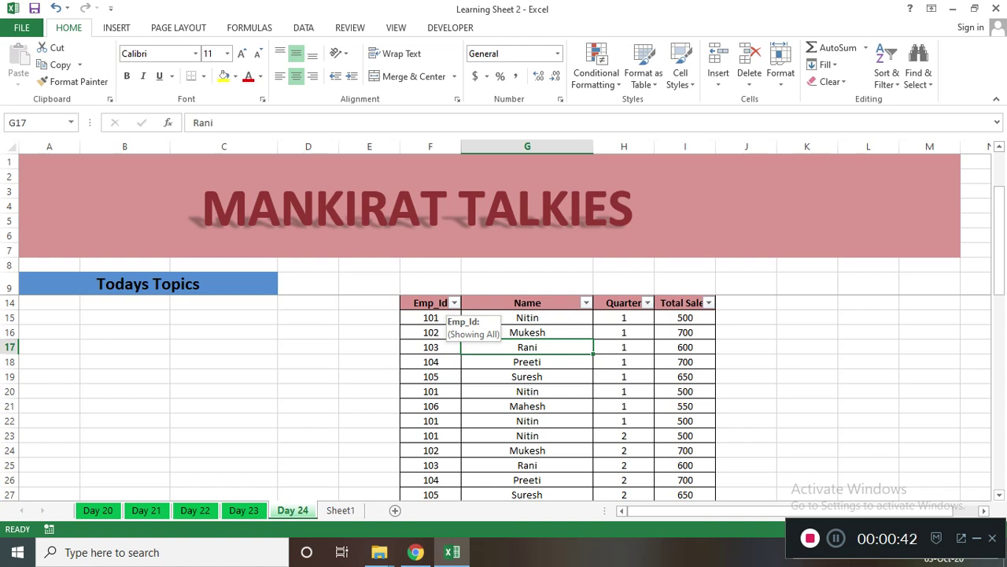
Step: Filter the Emp_Id column to show only the records with ID 101
click(454, 302)
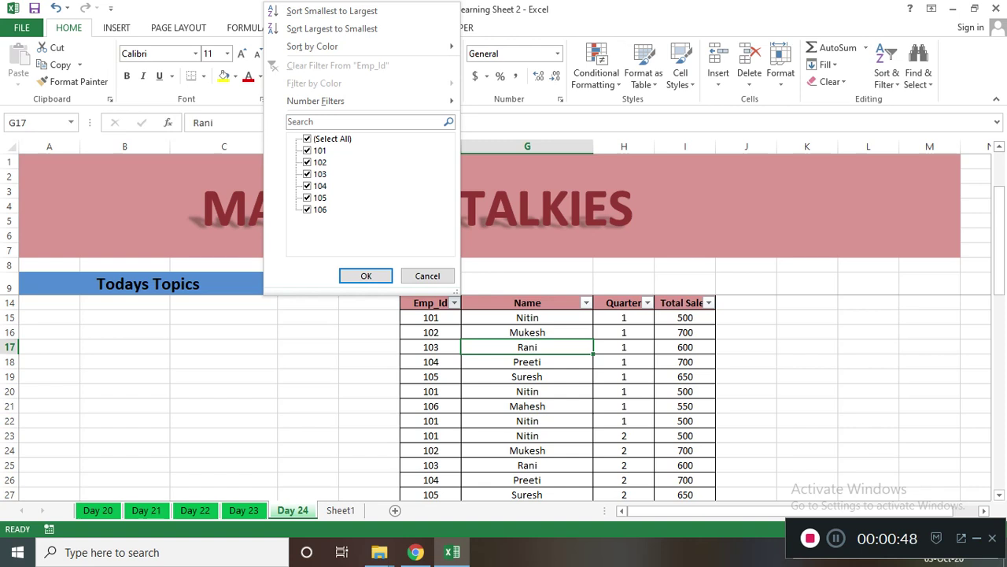
click(308, 138)
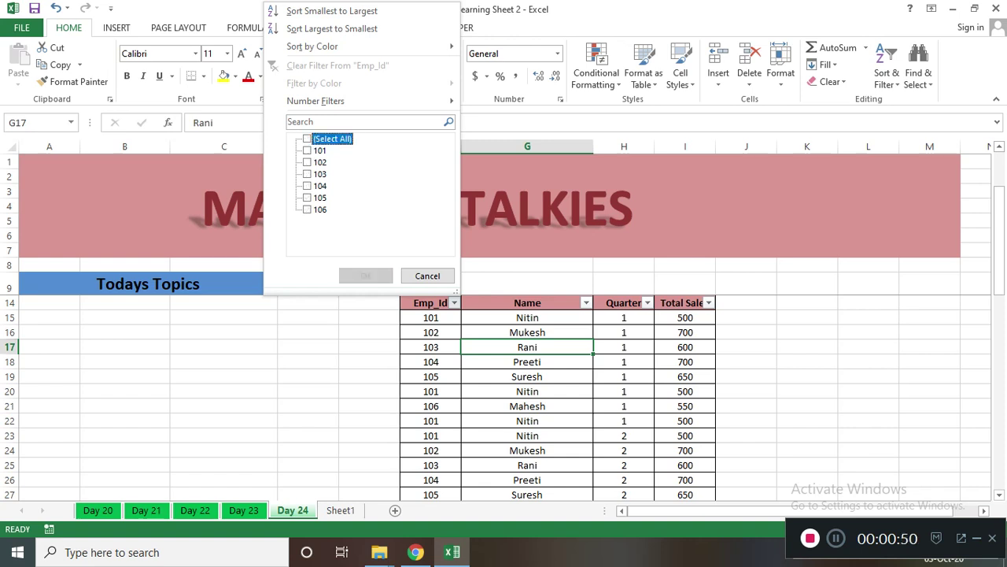
click(307, 151)
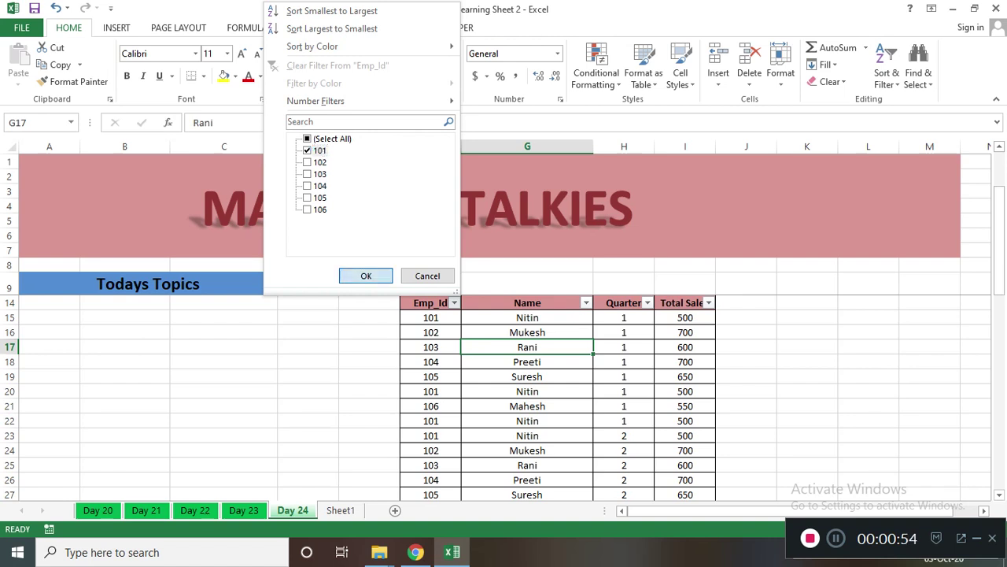
click(366, 275)
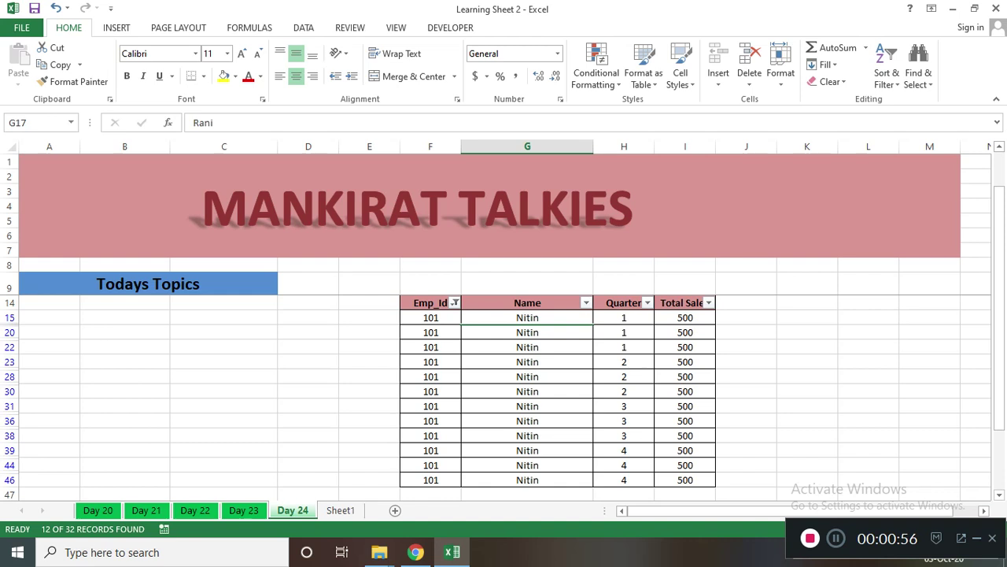
Step: Go through the filtered rows of the Emp_Id column to examine which records are shown
click(430, 317)
key(Down)
key(Down)
key(Down)
key(Down)
key(Down)
key(Down)
key(Down)
key(Down)
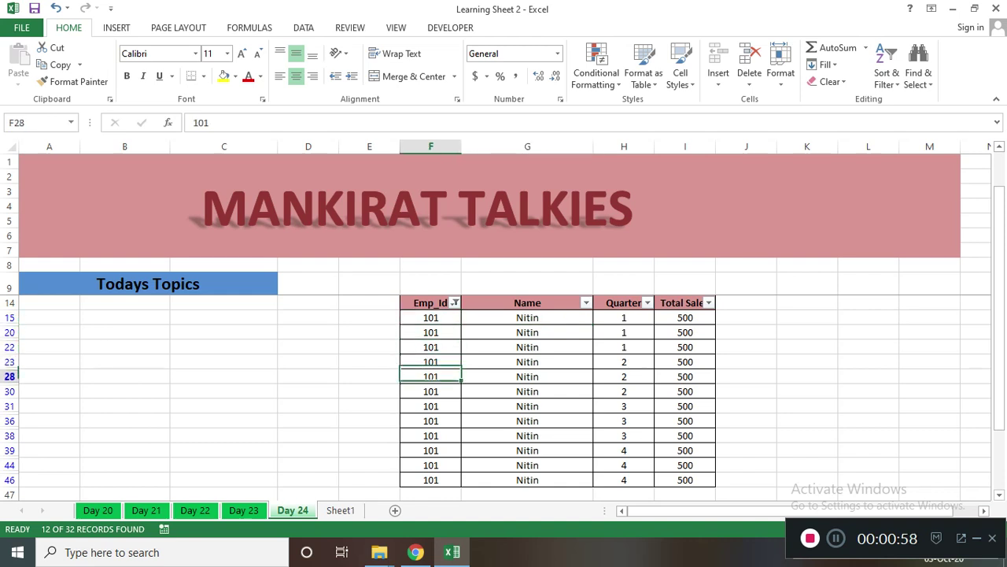
key(Down)
key(Down)
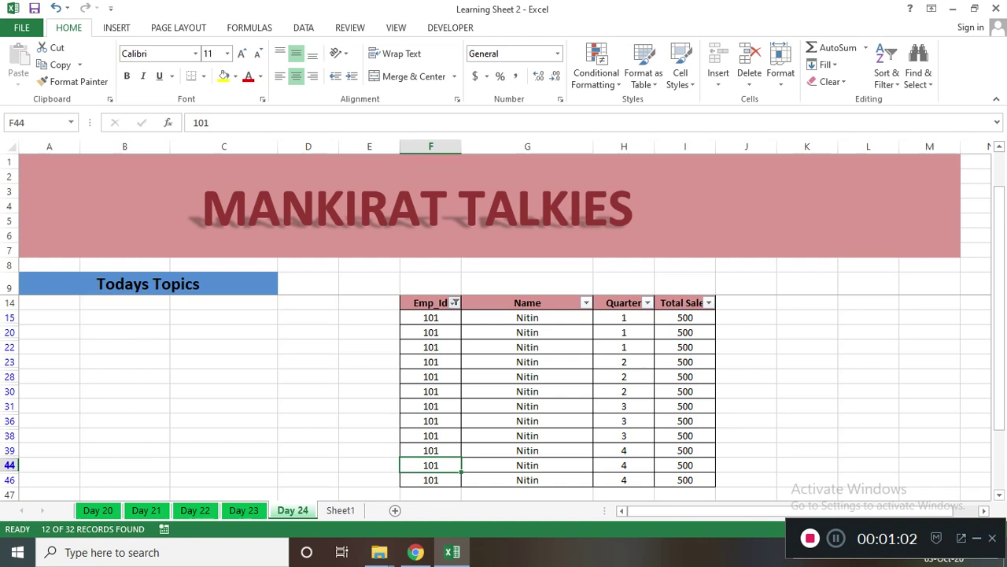
Step: Change the Emp_Id filter to show only the records with IDs 103 and 106
click(455, 303)
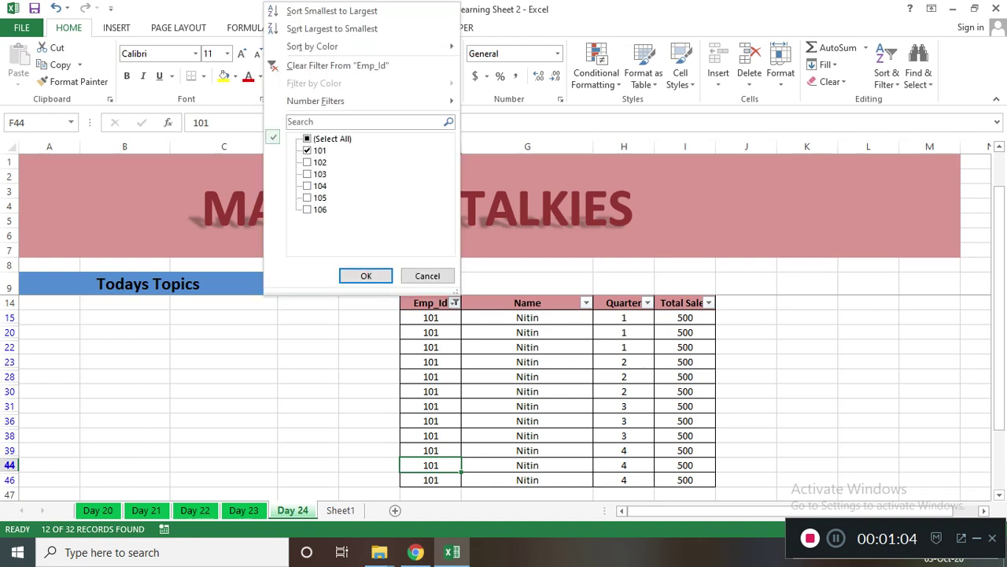
click(321, 139)
click(308, 150)
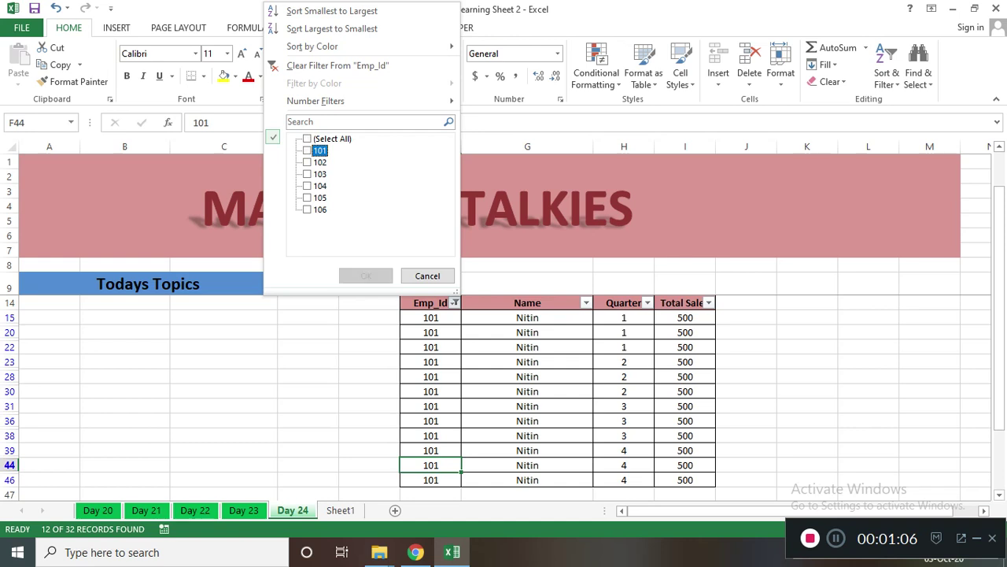
click(307, 174)
click(308, 209)
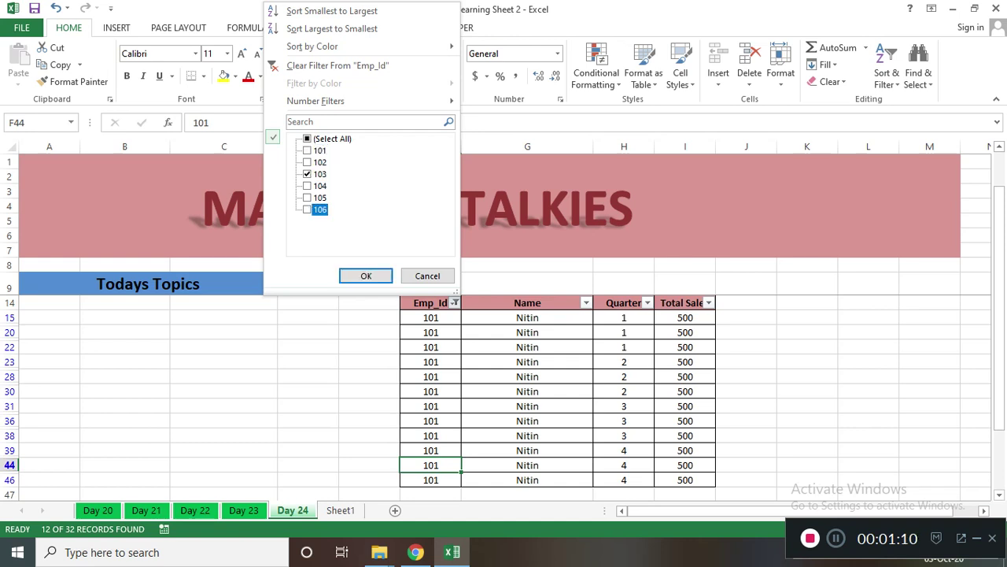
click(366, 275)
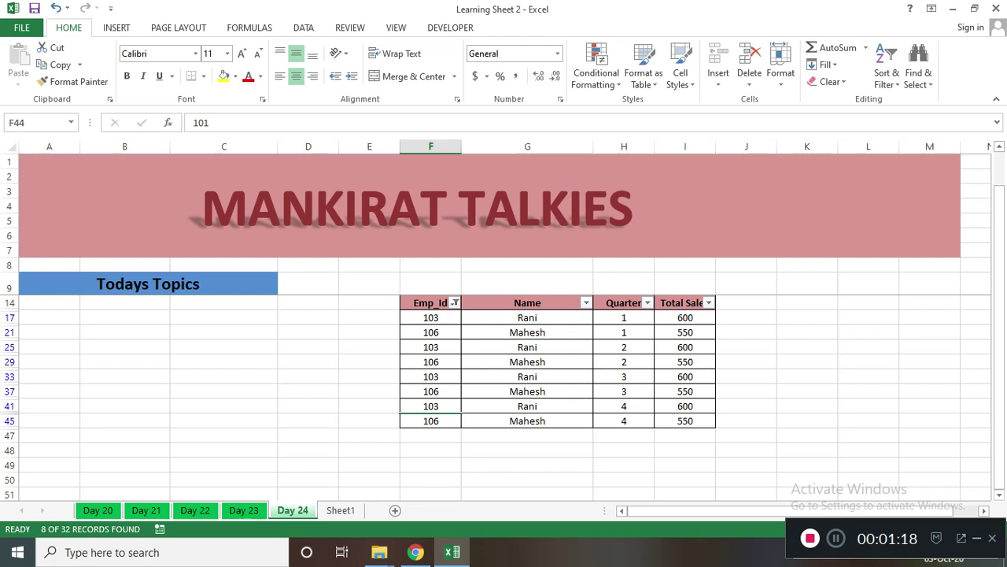
Step: Review the description of filters in cell C11 of the Todays Topics table
click(223, 347)
key(Up)
key(Up)
key(Up)
key(Up)
key(Up)
key(Up)
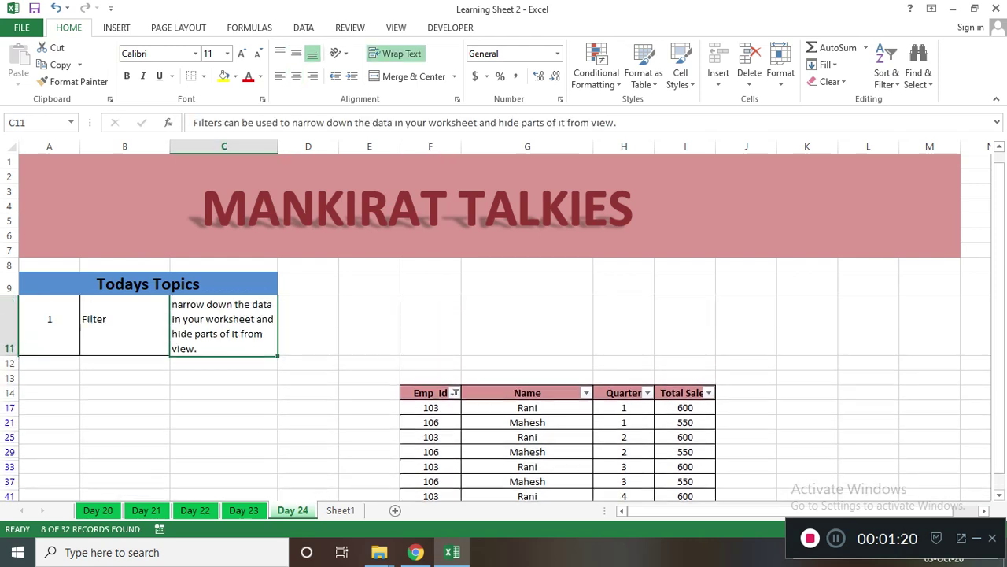
key(Down)
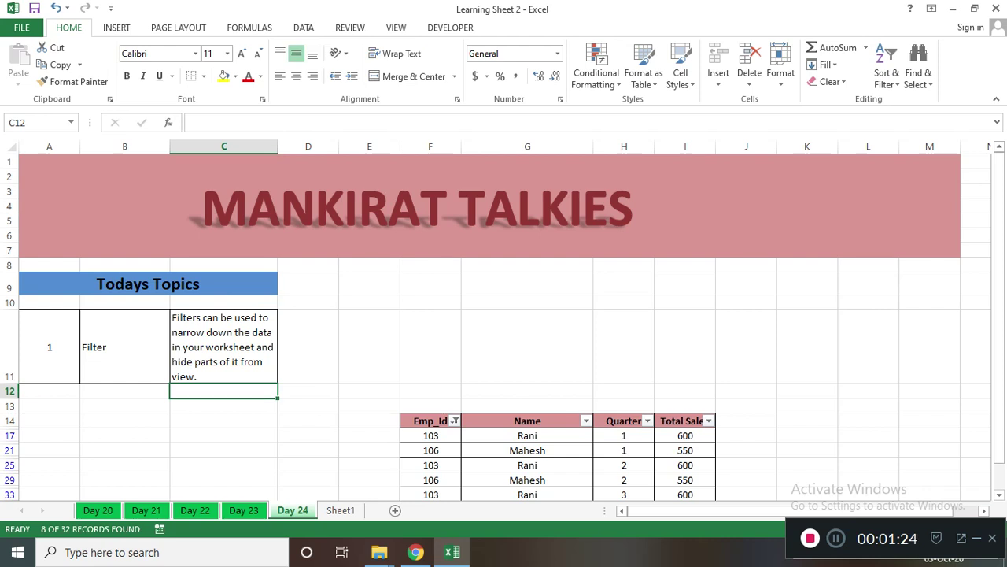
key(Down)
key(Down)
key(Down)
key(Down)
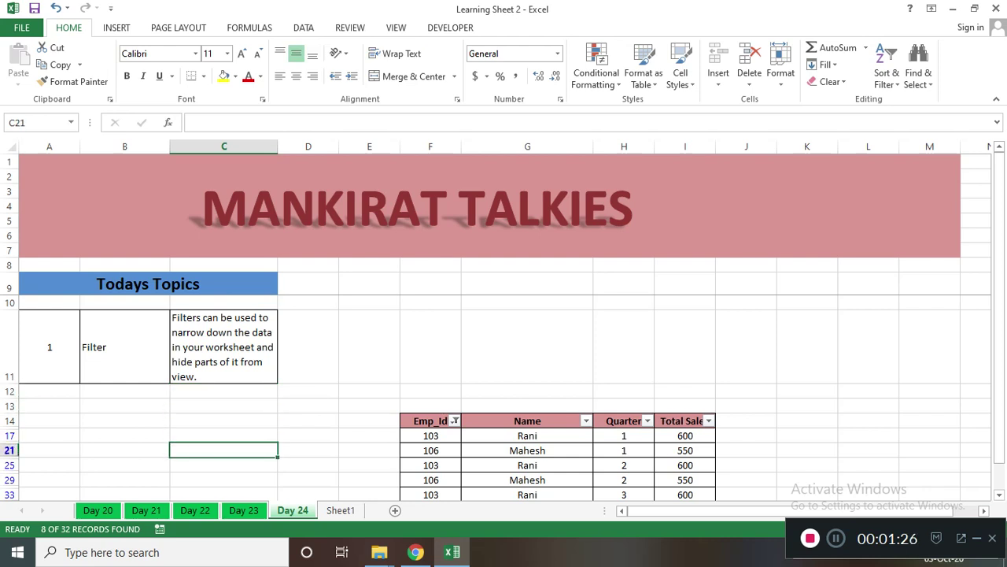
Step: Clear the filter from the Emp_Id column
click(455, 420)
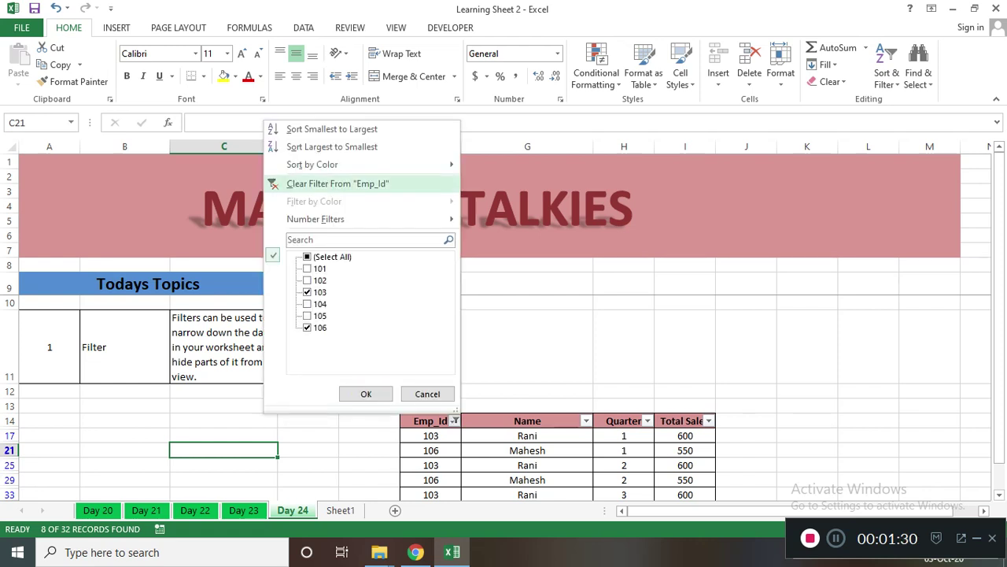
click(337, 183)
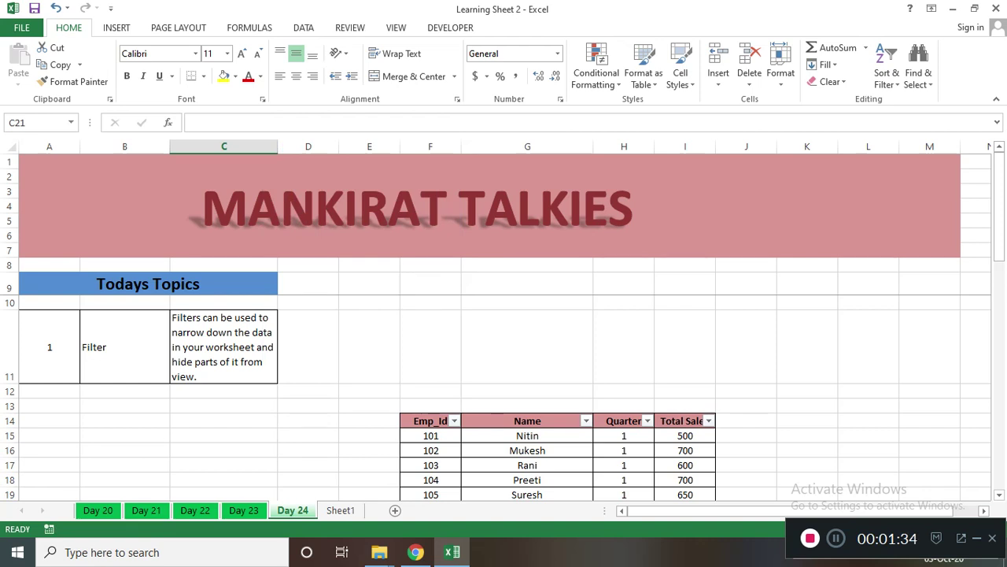
key(Down)
key(Down)
key(Down)
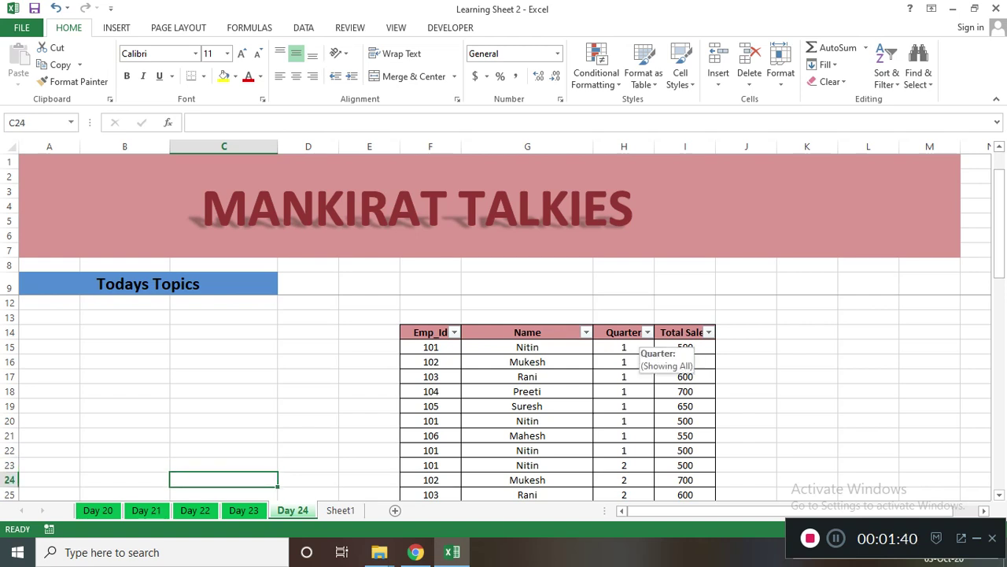
Step: Filter the Quarter column to show only quarter 4
click(647, 332)
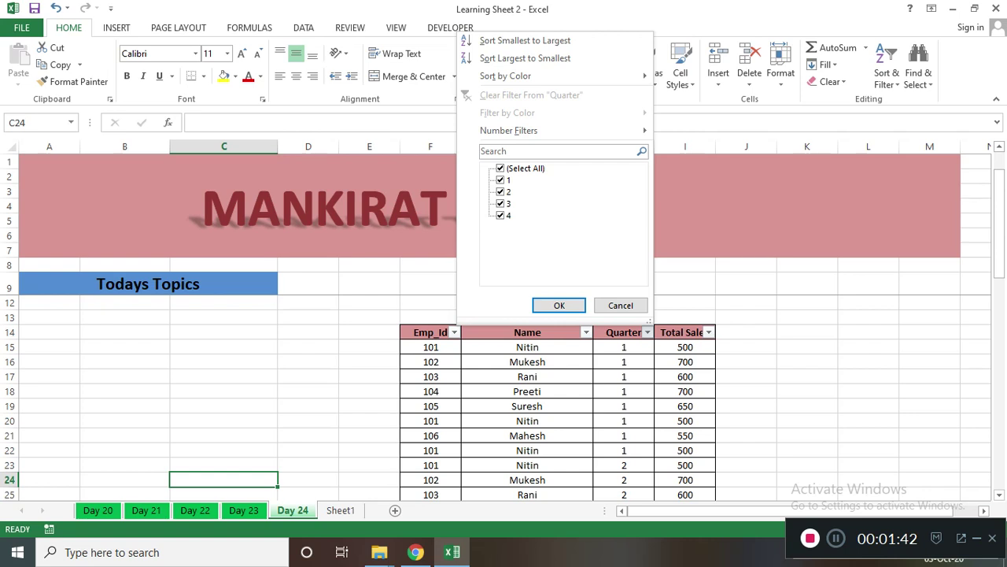
click(501, 169)
click(500, 215)
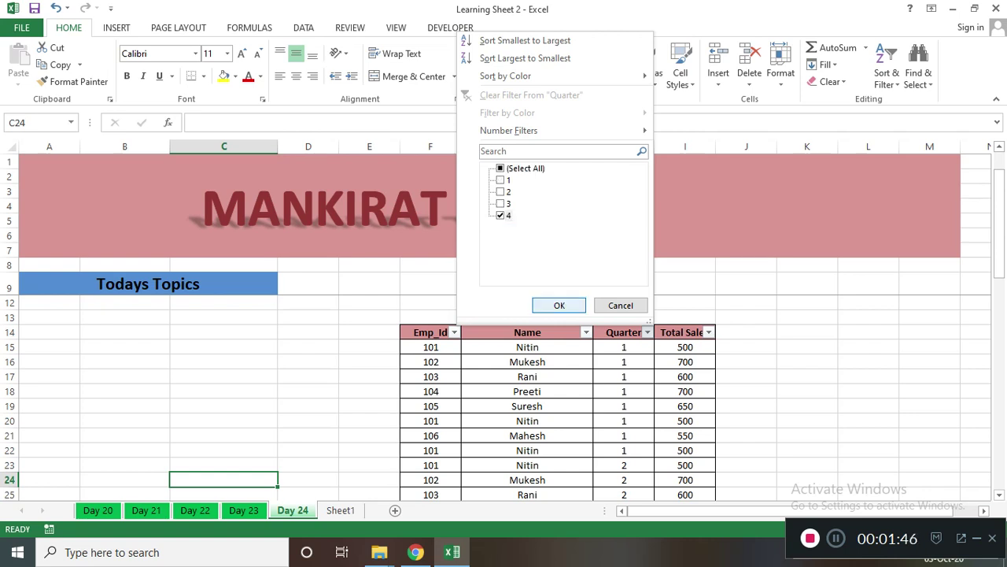
click(559, 305)
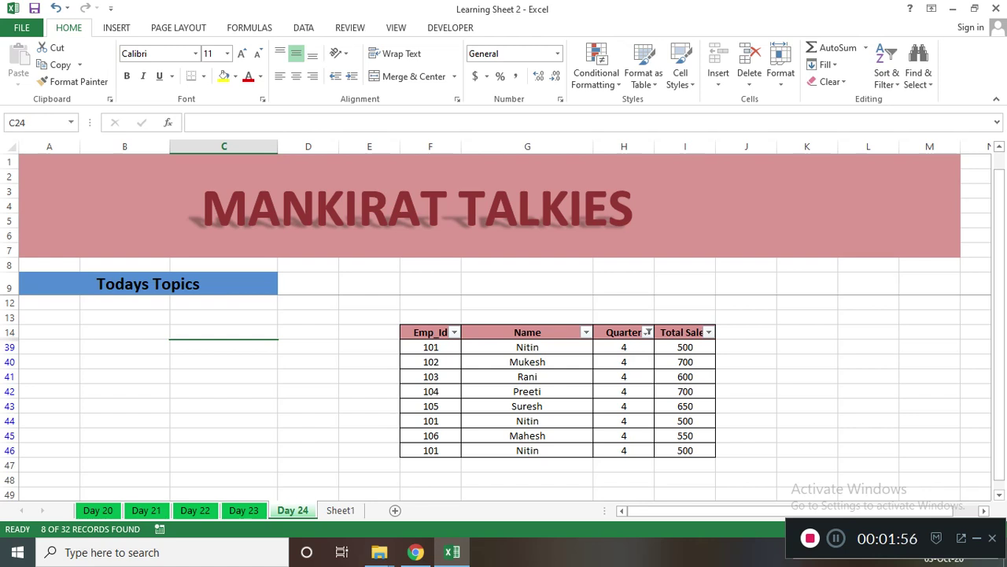
Step: Add a filter on the Emp_Id column to show only ID 105 within the filtered quarter
click(454, 332)
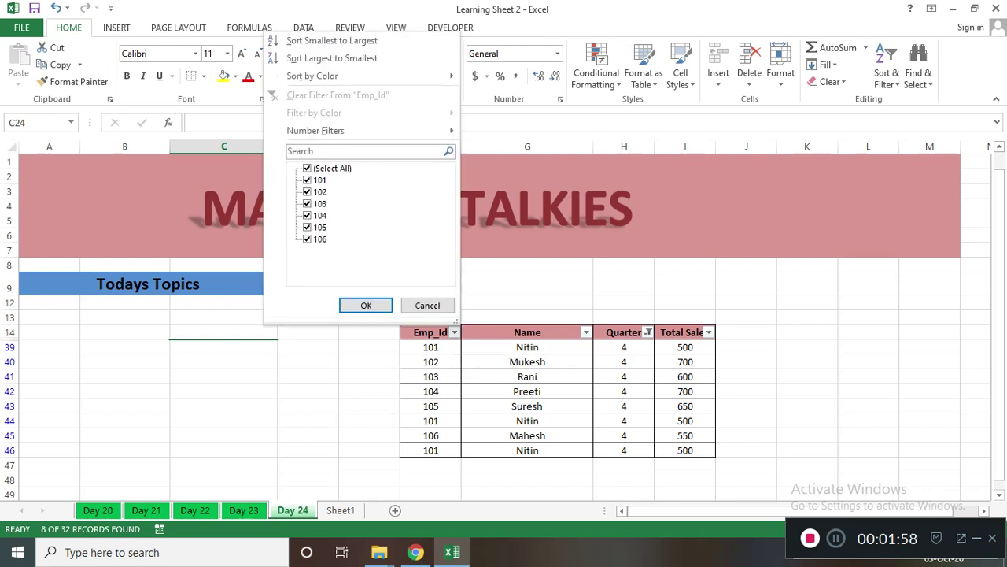
click(308, 168)
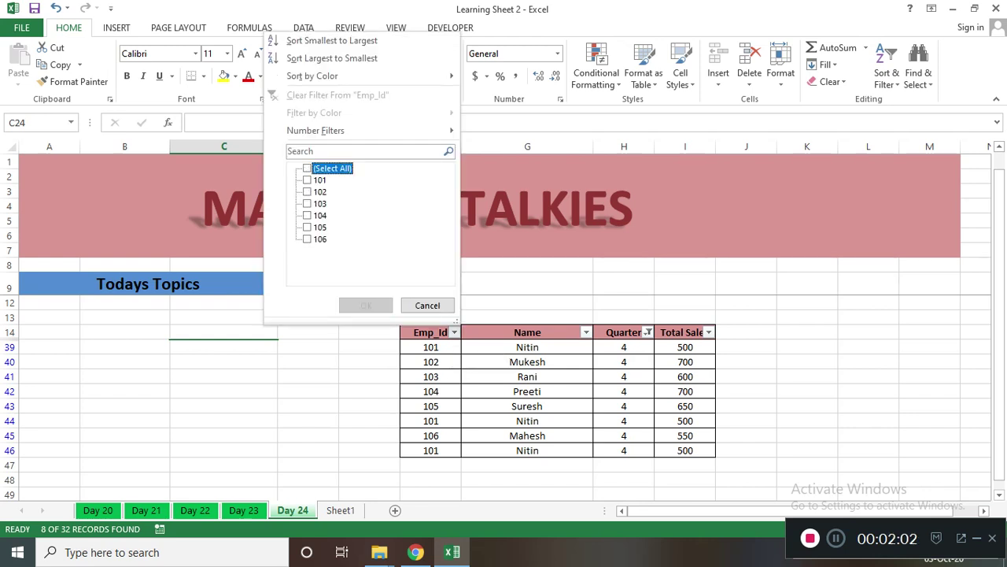
click(318, 226)
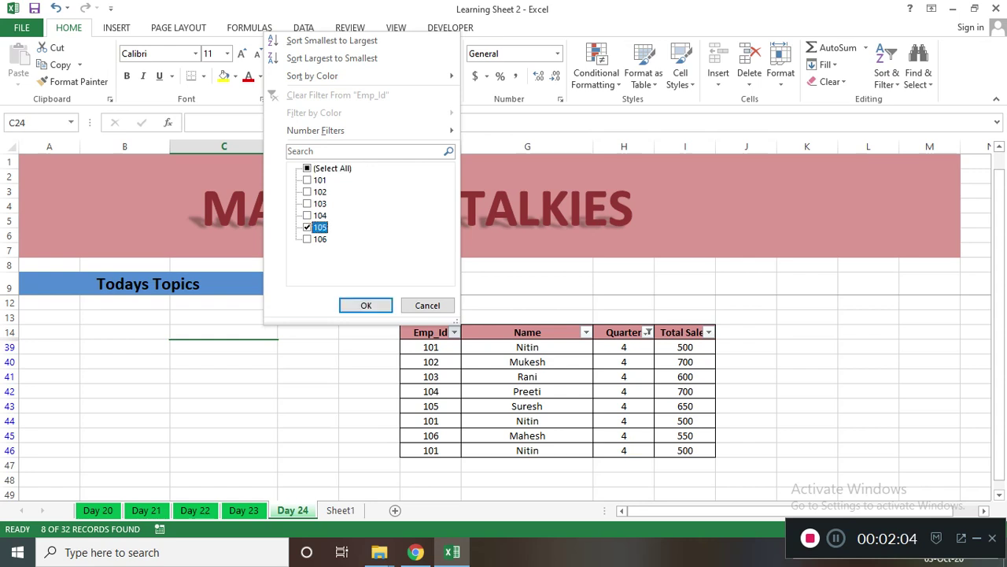
key(Return)
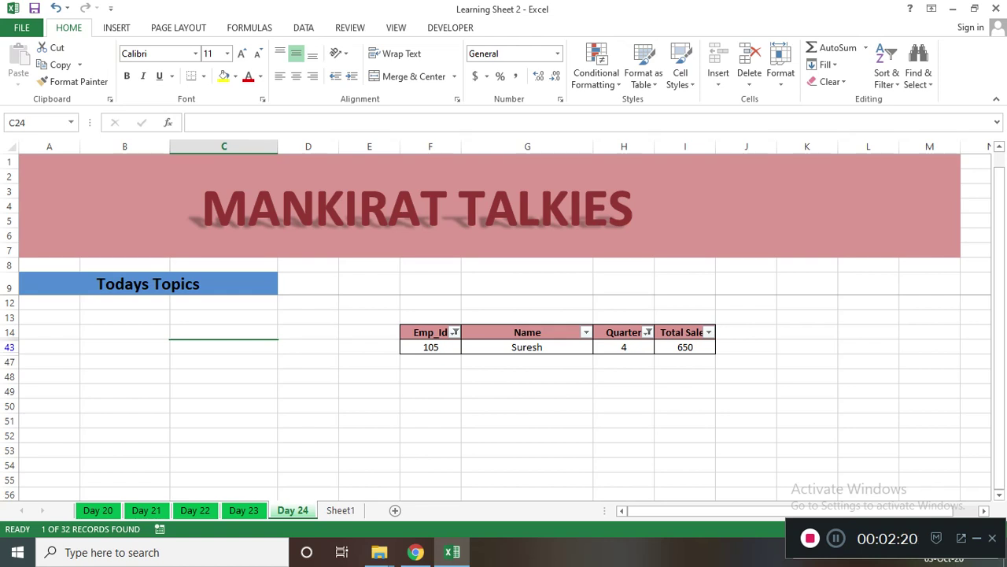
Step: Clear the filters from both the Emp_Id and Quarter columns
click(455, 332)
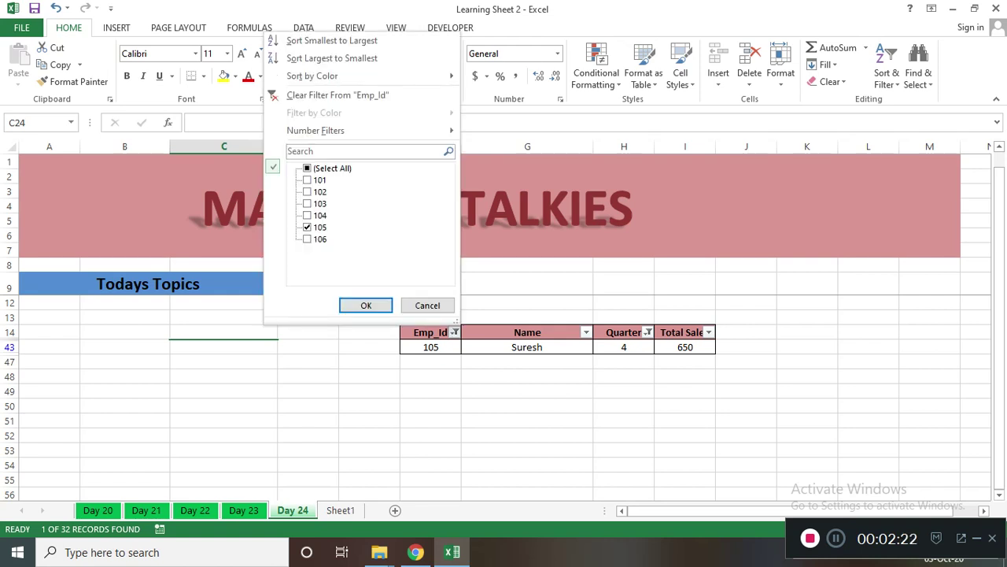
click(337, 95)
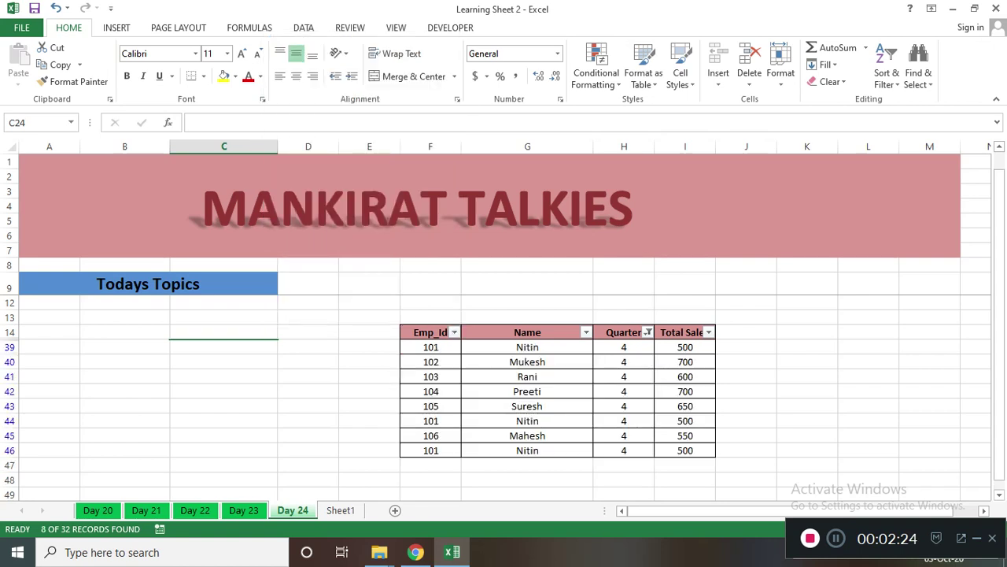
click(648, 331)
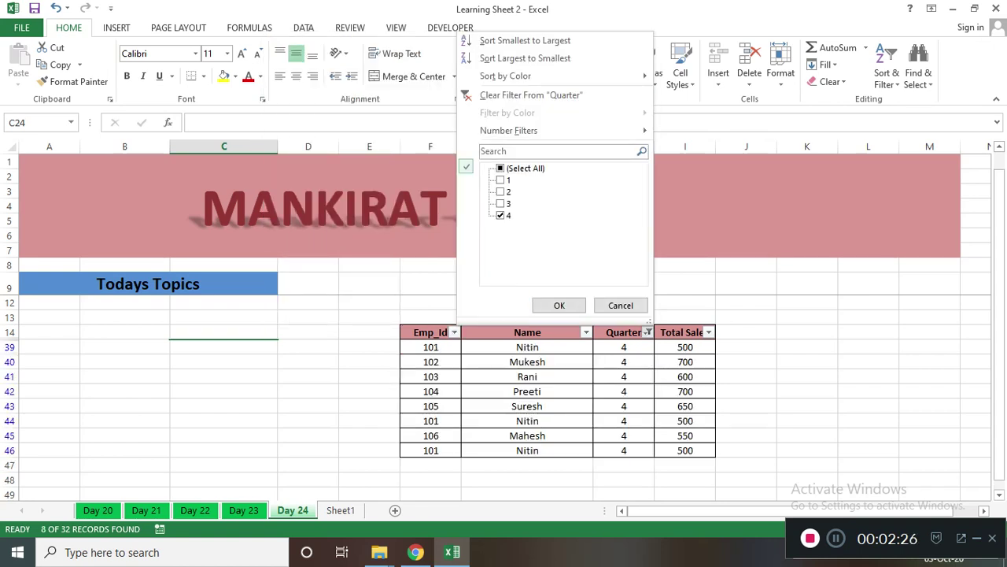
click(539, 95)
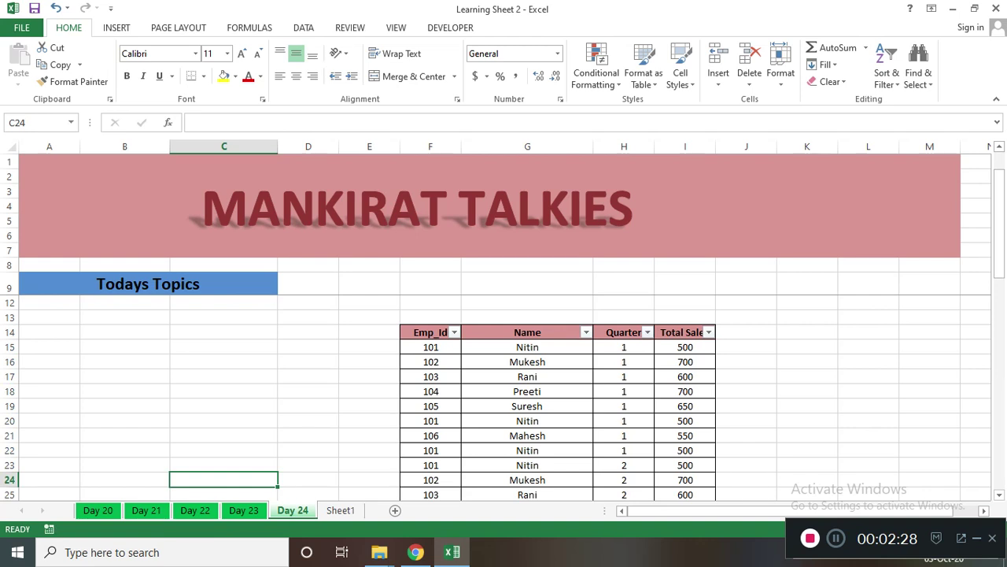
Step: Filter the Total Sales column with a Between condition, from 400 to 600
click(454, 331)
key(Escape)
click(708, 331)
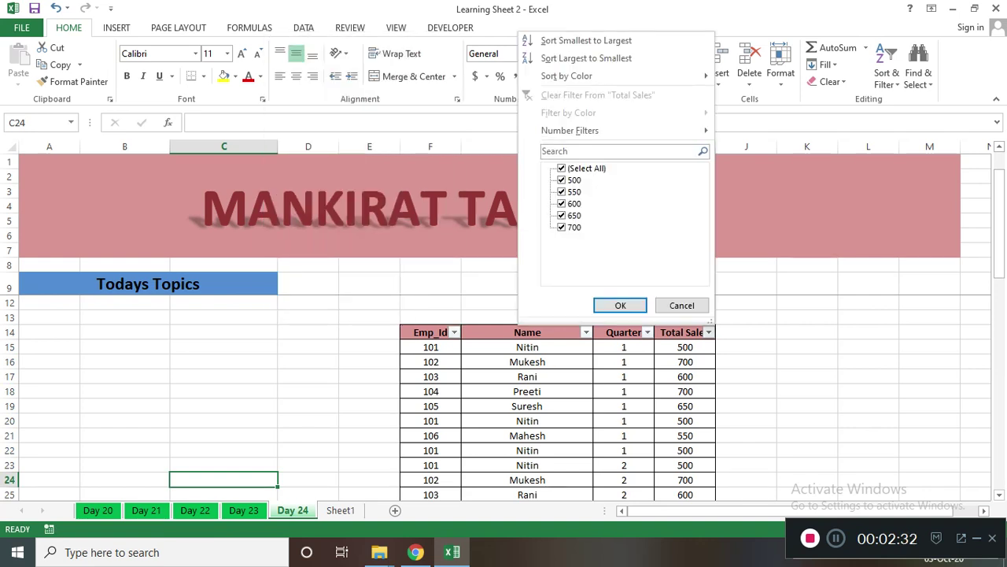
mouse_move(599, 131)
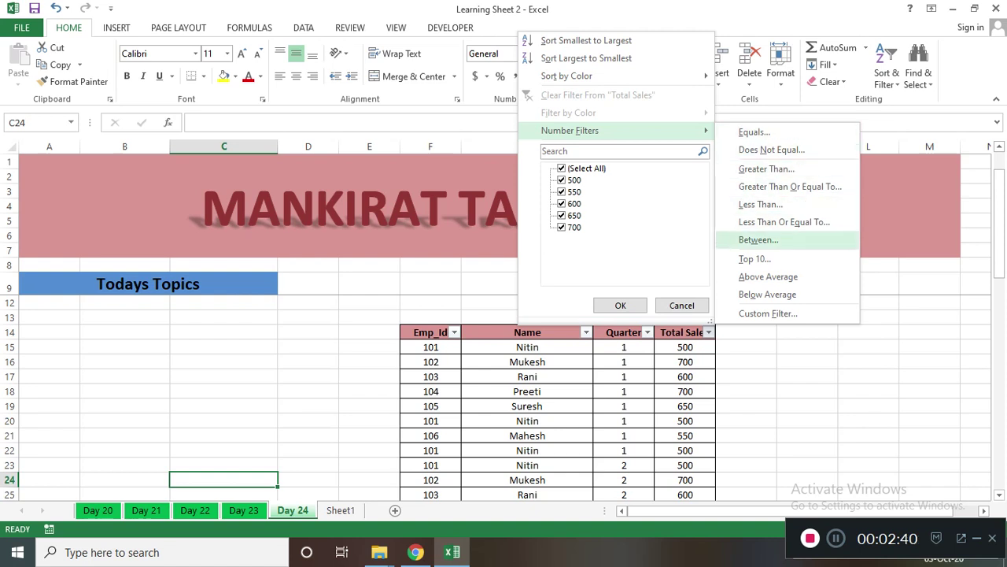
click(757, 239)
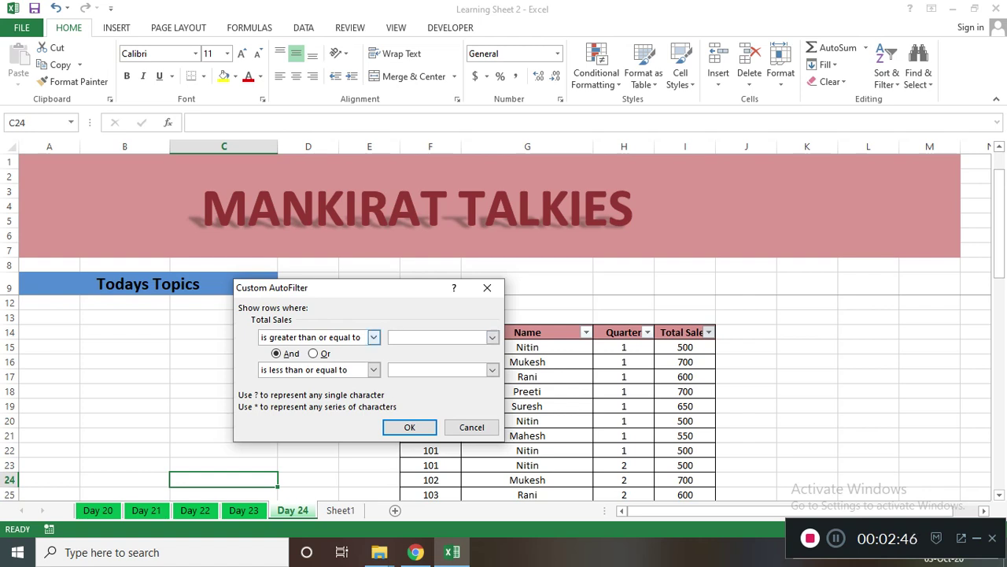
text(400)
click(437, 370)
text(600)
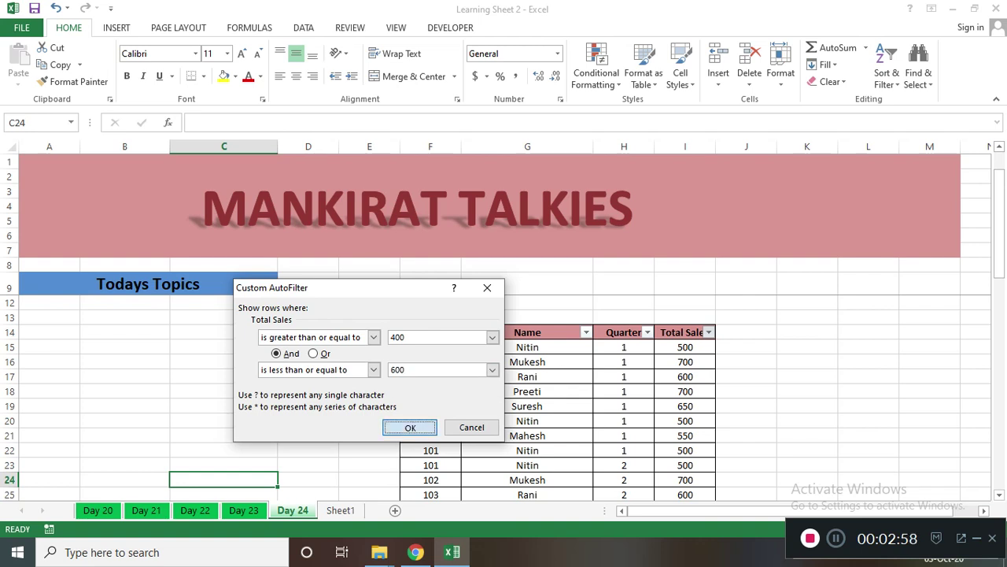
key(Return)
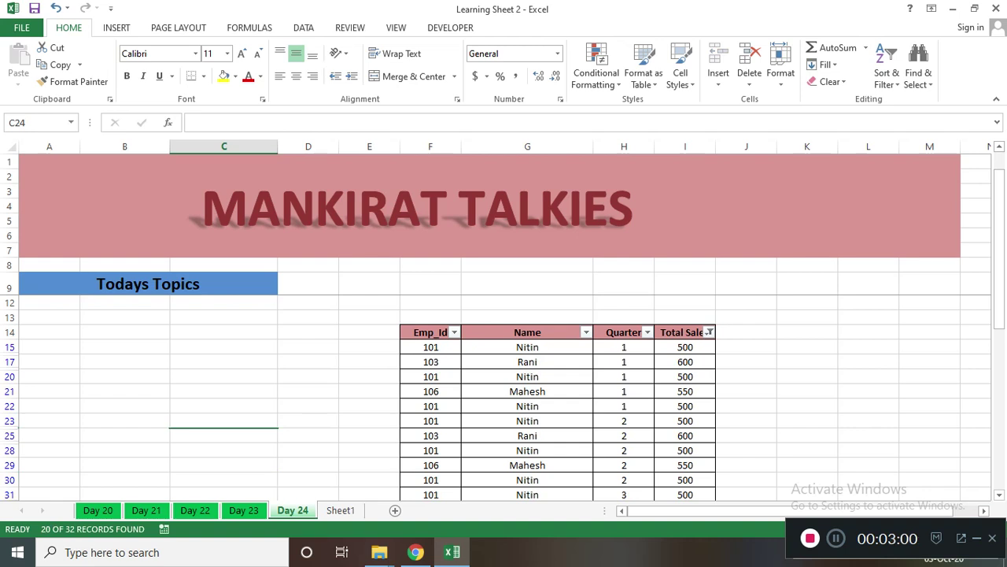
Step: Review the filtered Total Sales values from the first row down through the list and back up to the header
click(684, 347)
key(Down)
key(Down)
key(Down)
key(Down)
key(Down)
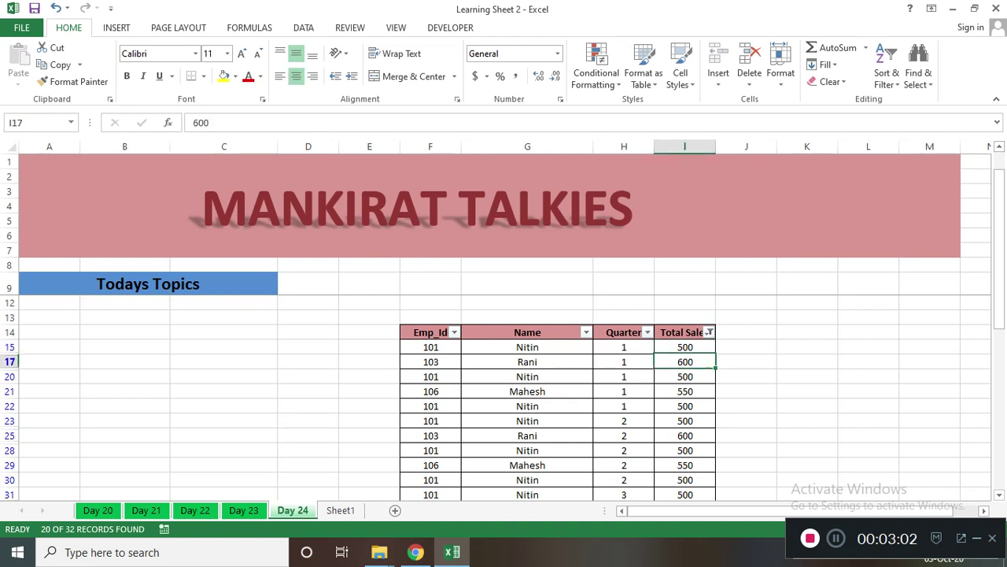
key(Down)
key(Down)
key(Down)
key(Down)
key(Down)
key(Down)
key(Down)
key(Down)
key(Down)
key(Down)
key(Down)
key(Down)
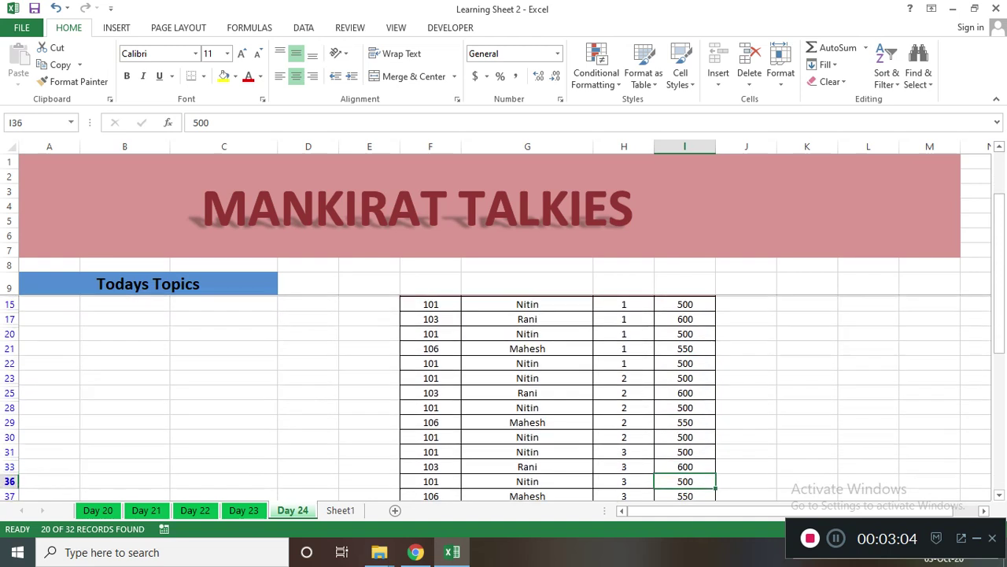
key(Down)
key(Down)
key(Down)
key(Up)
key(Up)
key(Up)
key(Up)
key(Up)
key(Up)
key(Up)
key(Up)
key(Up)
key(Up)
key(Up)
key(Up)
key(Up)
key(Up)
key(Up)
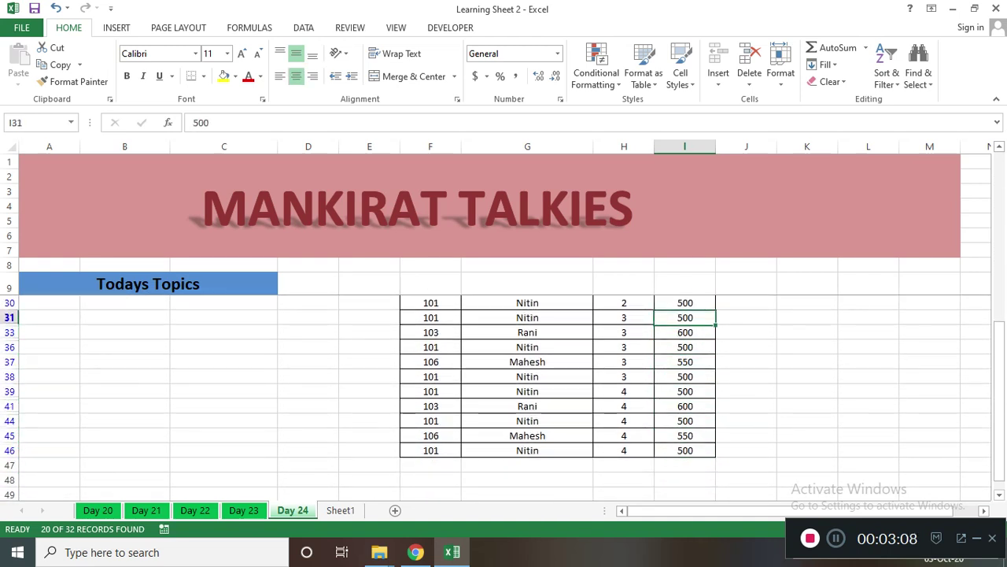
key(Up)
key(Up)
key(Up)
key(Up)
key(Up)
key(Up)
key(Up)
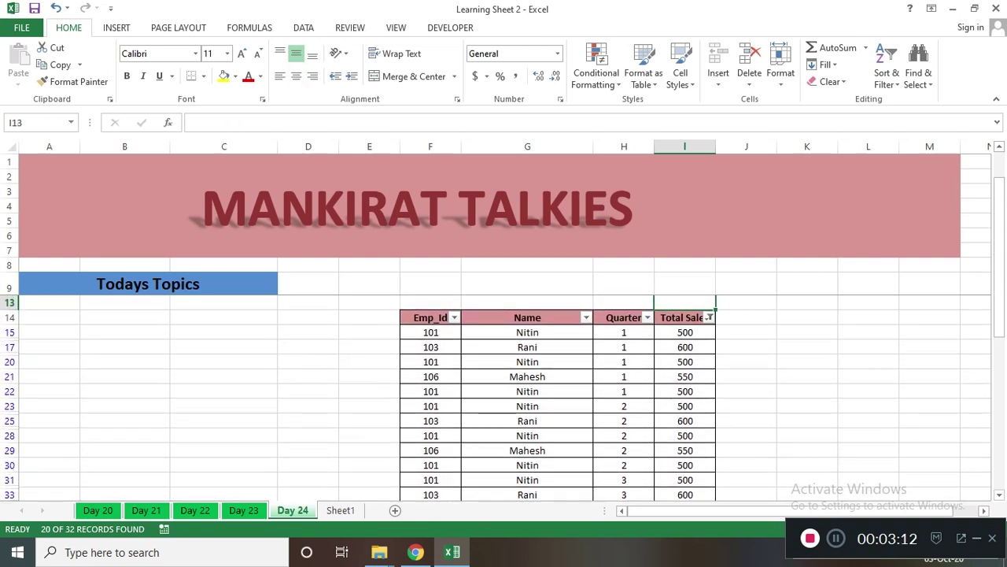
Step: Clear the filter from the Total Sales column and filter the Quarter column to show only quarter 3
key(alt+Down)
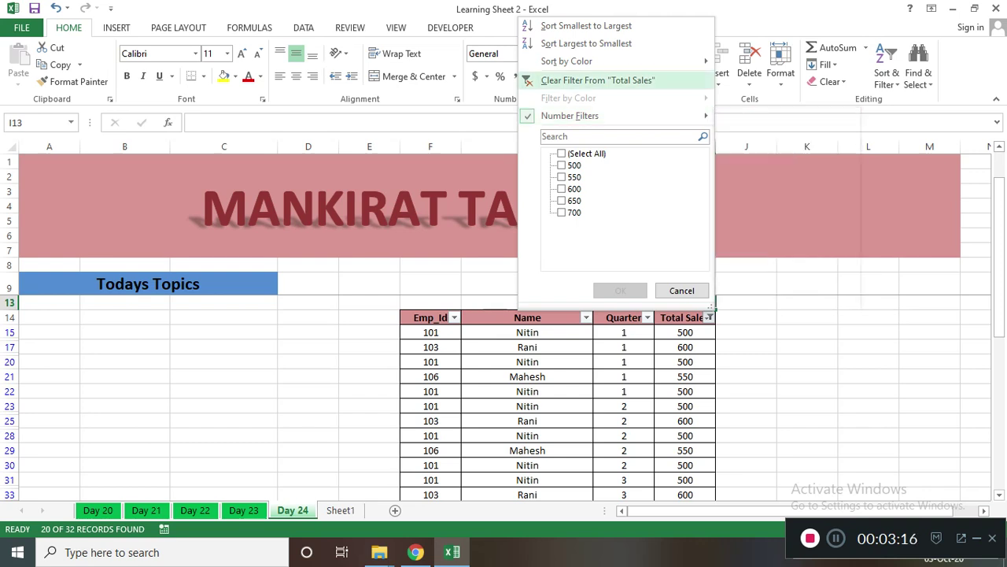
click(598, 80)
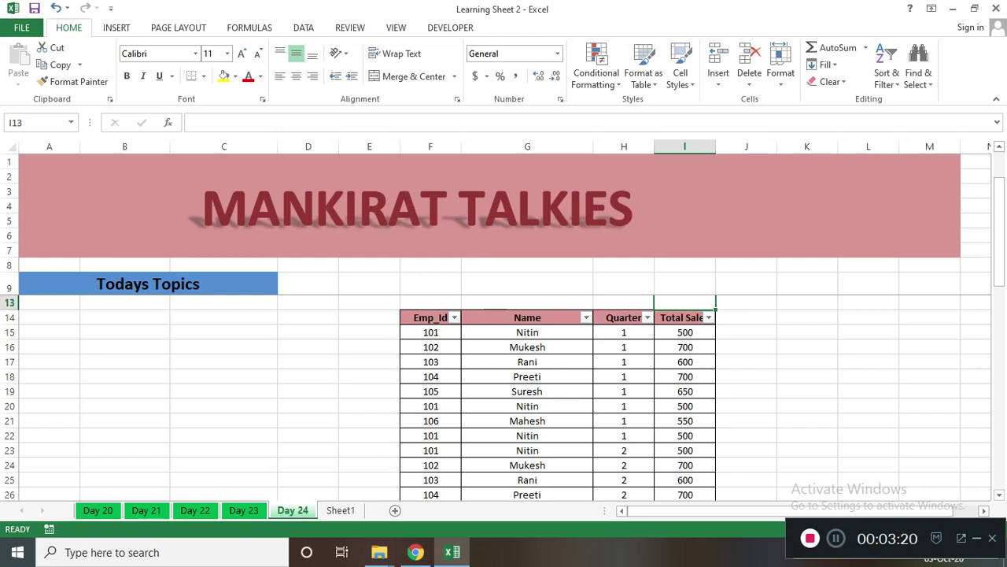
click(647, 317)
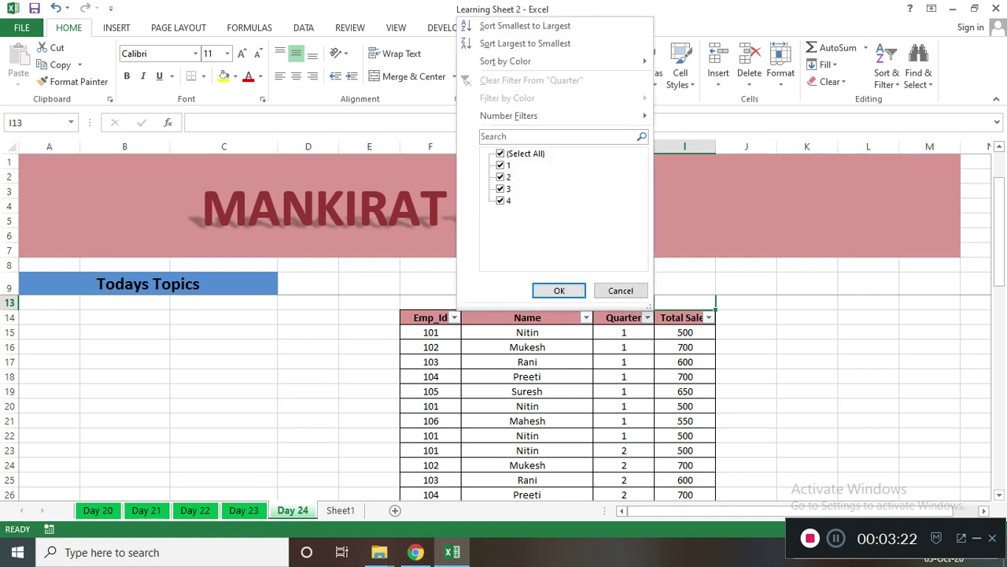
click(500, 153)
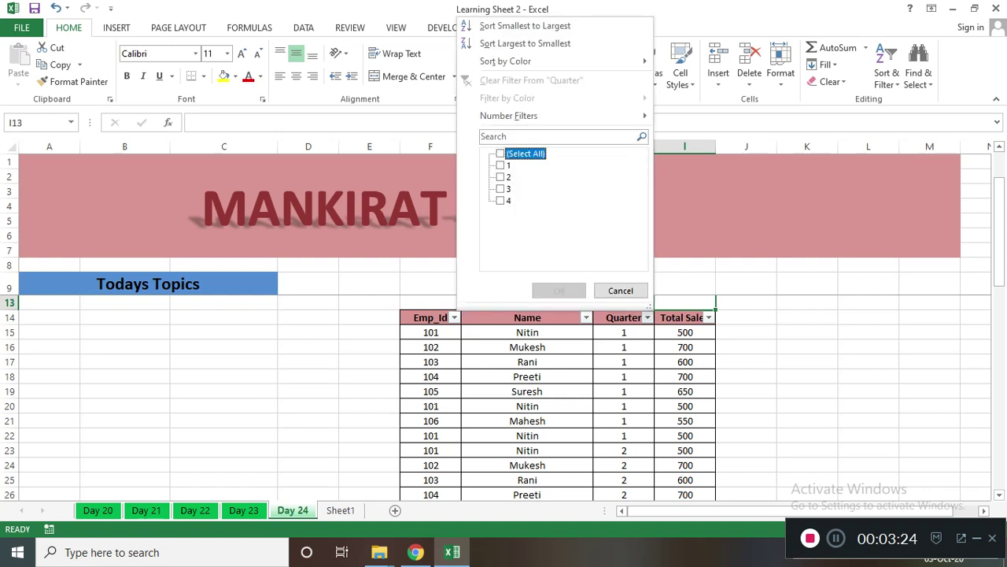
click(500, 189)
click(558, 290)
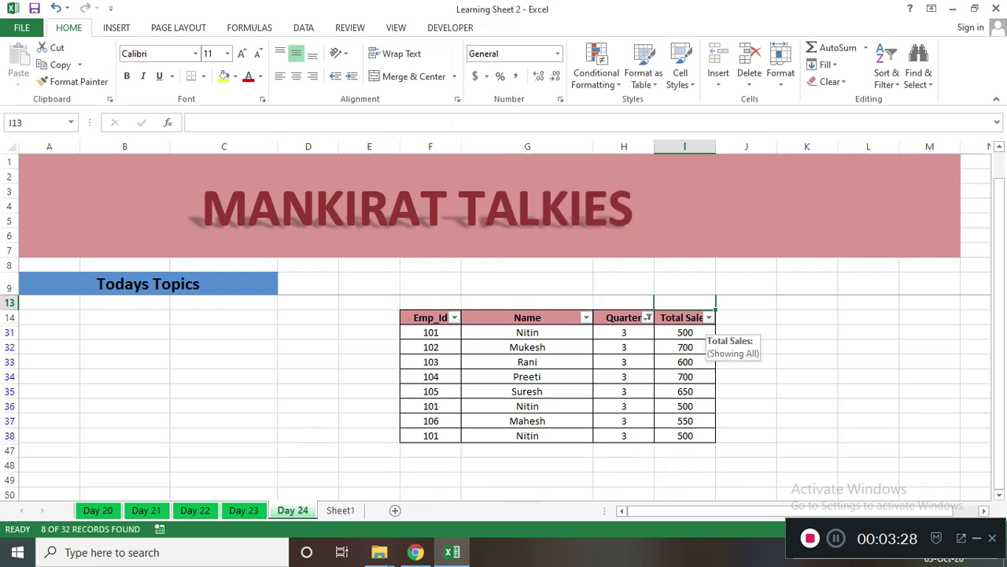
Step: Add a Greater Than 650 number filter on the Total Sales column within the filtered quarter
click(708, 317)
mouse_move(598, 115)
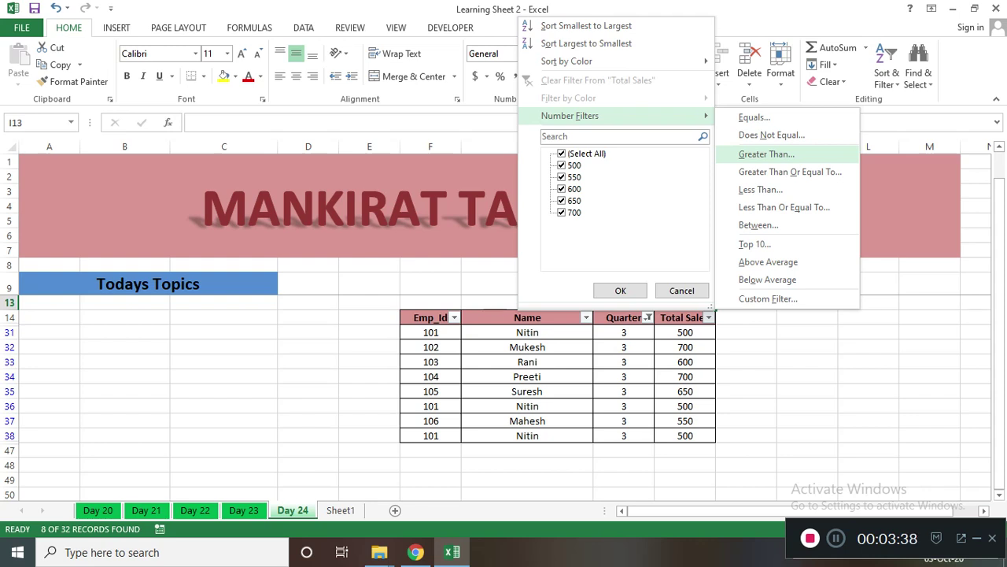
key(Return)
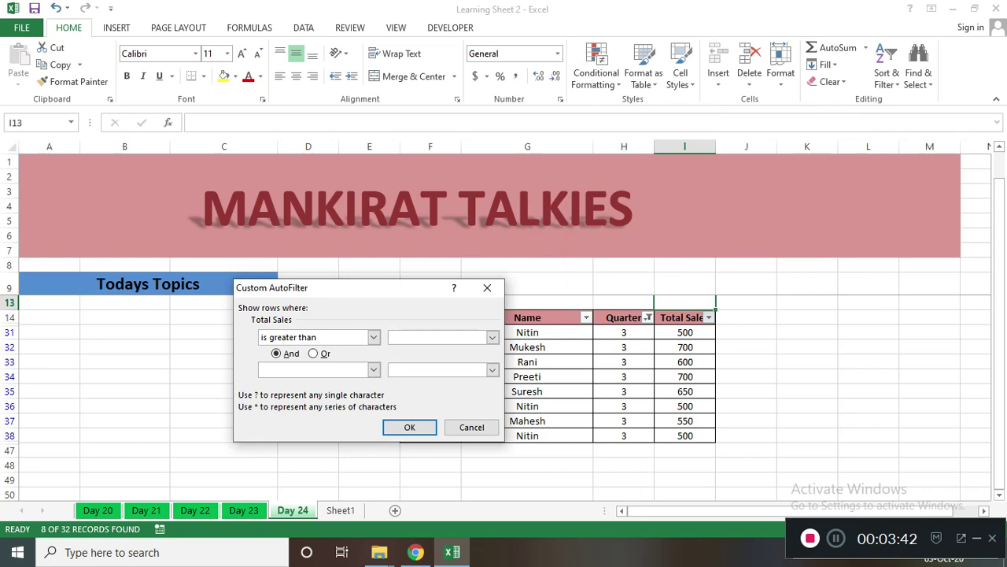
text(650)
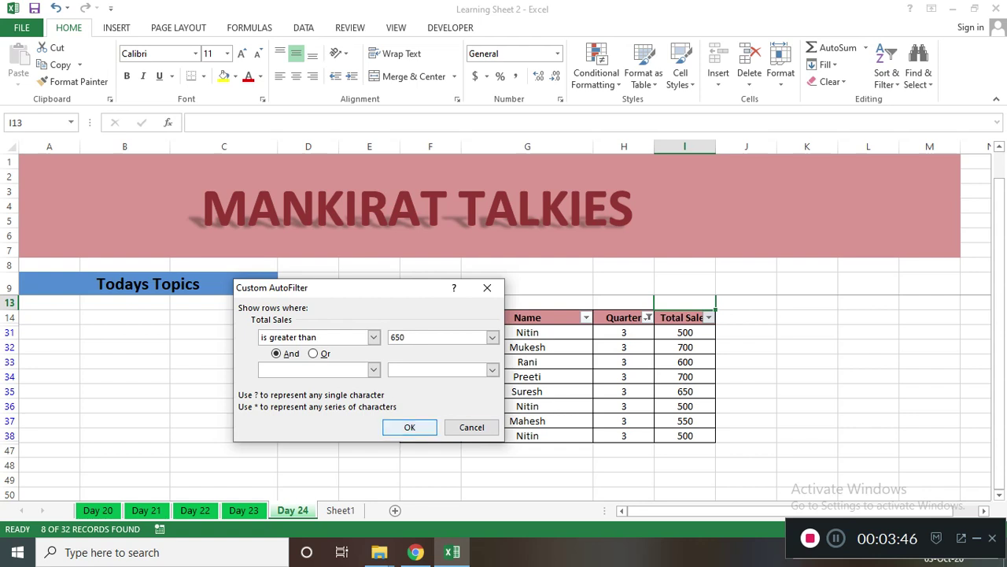
click(409, 426)
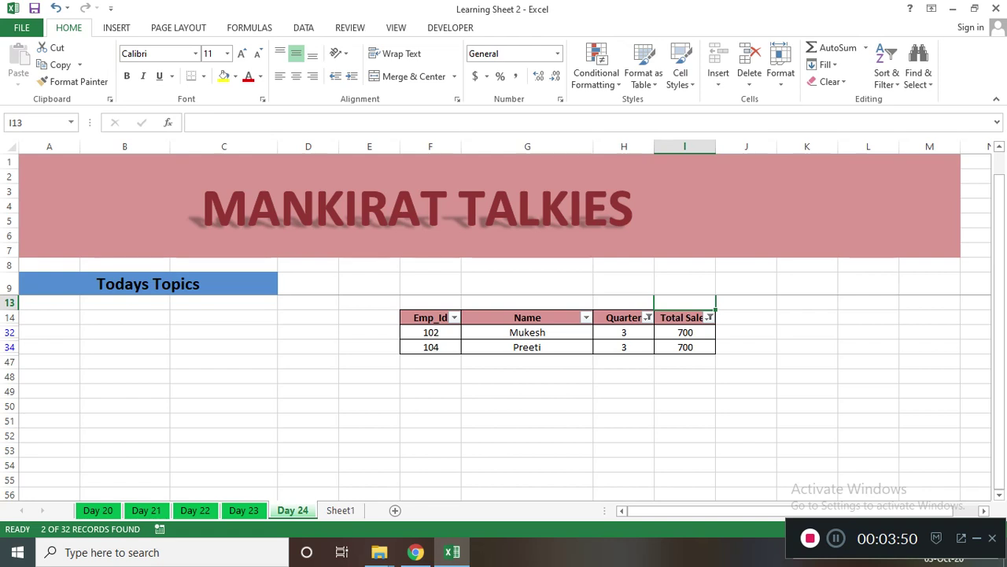
click(527, 332)
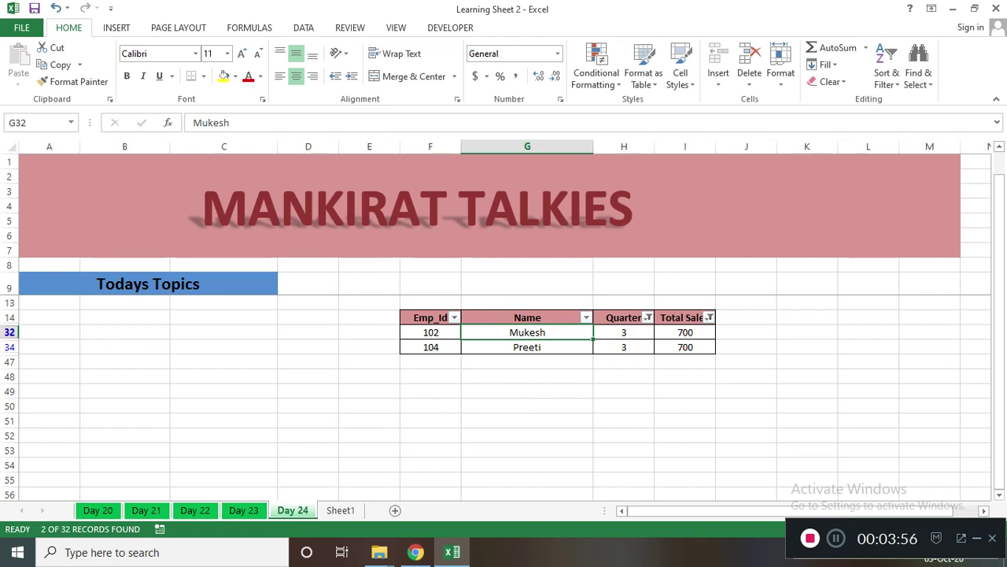
Step: Clear the filter from the Total Sales column, keeping the Quarter filter, and return to the cell above the Name header
click(710, 317)
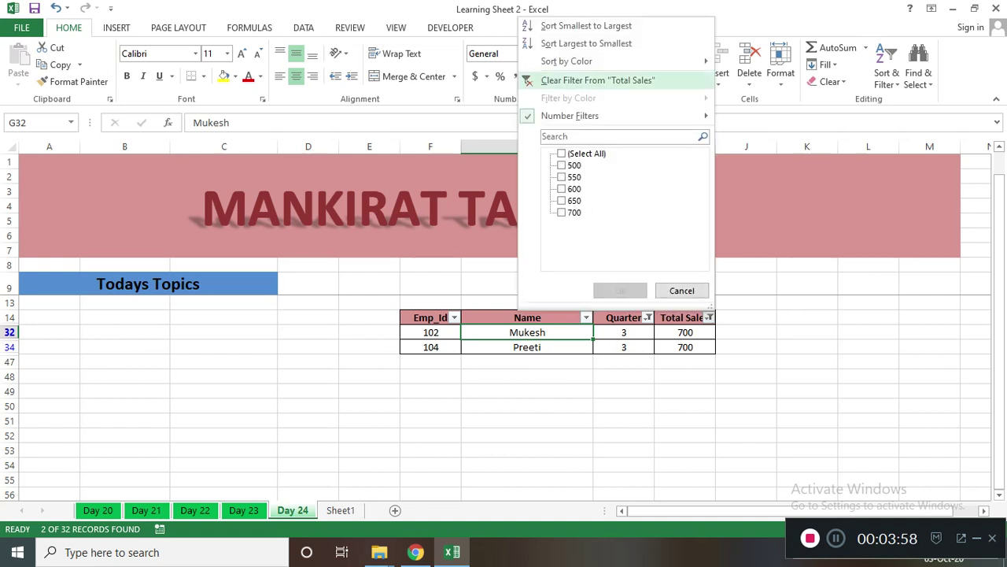
click(598, 80)
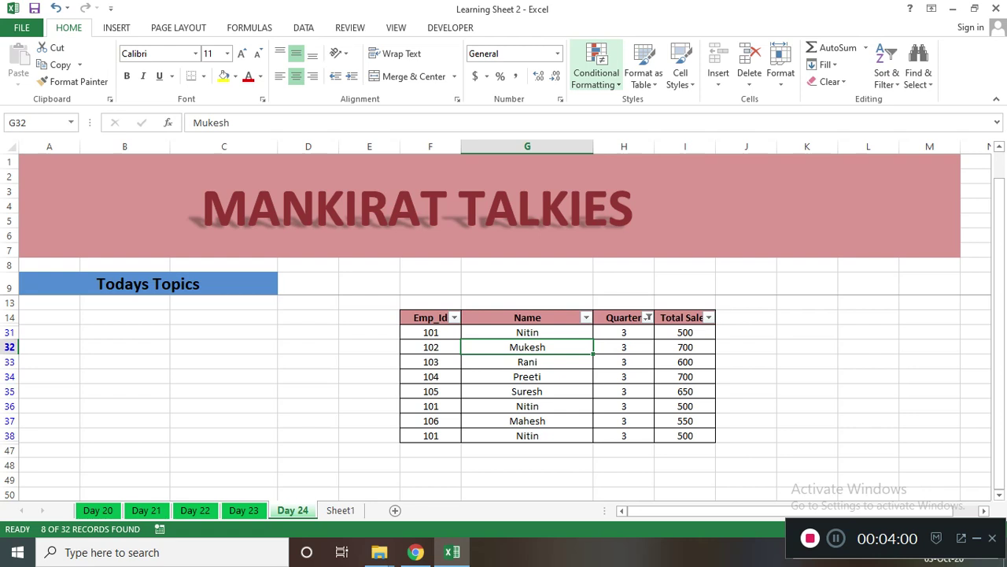
key(Up)
key(Up)
key(Up)
key(Up)
key(Up)
key(Up)
key(Up)
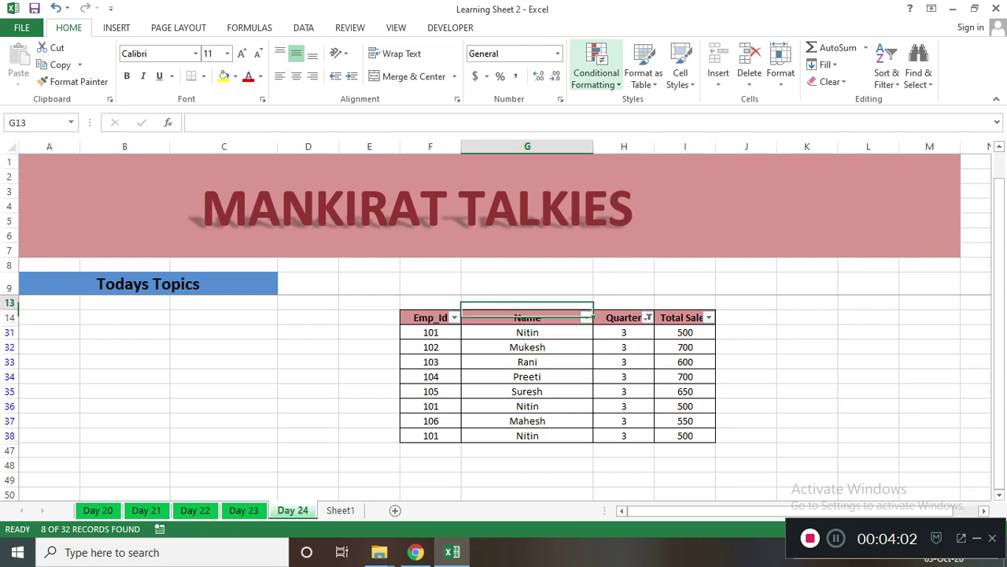